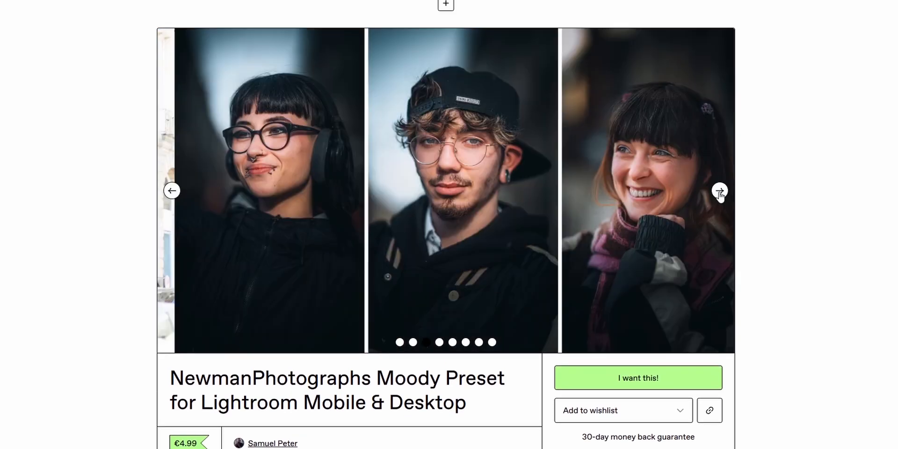
- Look through the sample portraits in the Moody Preset product page gallery
click(721, 191)
click(721, 191)
click(721, 191)
click(721, 191)
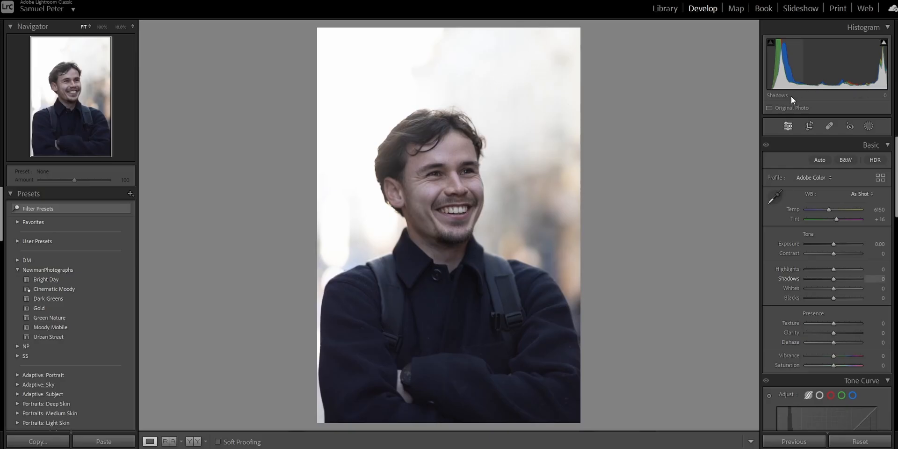
- Crop the empty space above the man's head off the portrait, keeping the full width
click(809, 125)
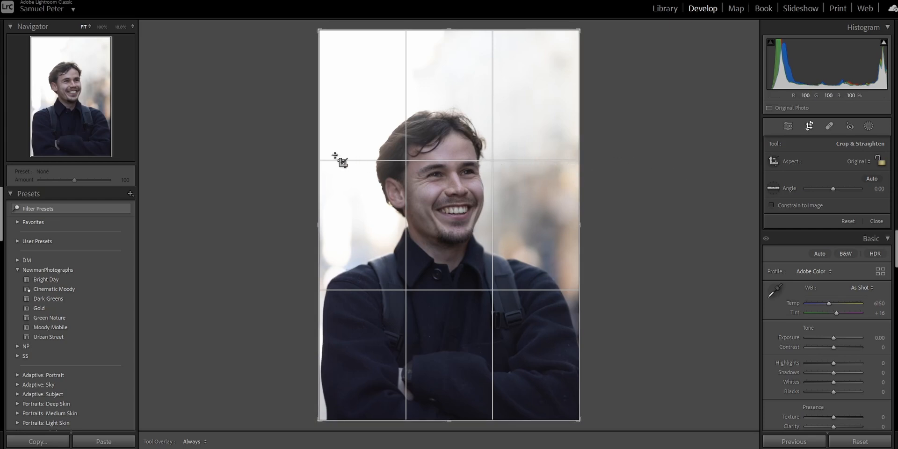
drag(449, 33, 442, 45)
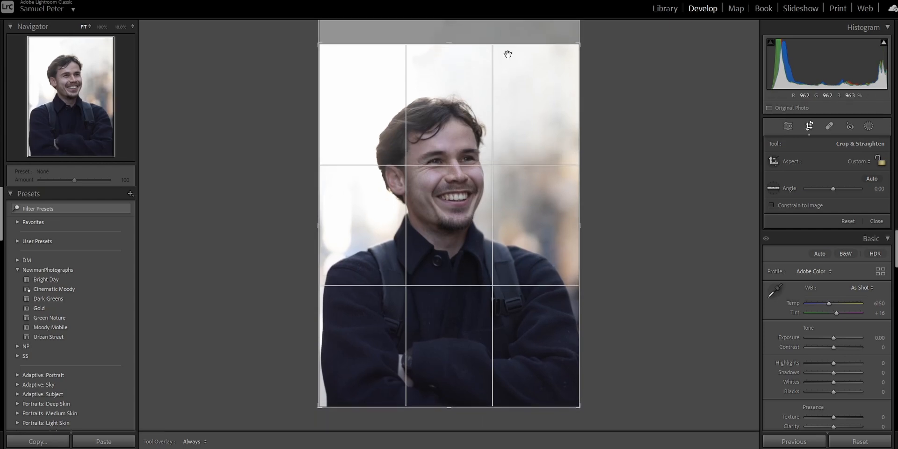
drag(459, 45, 459, 43)
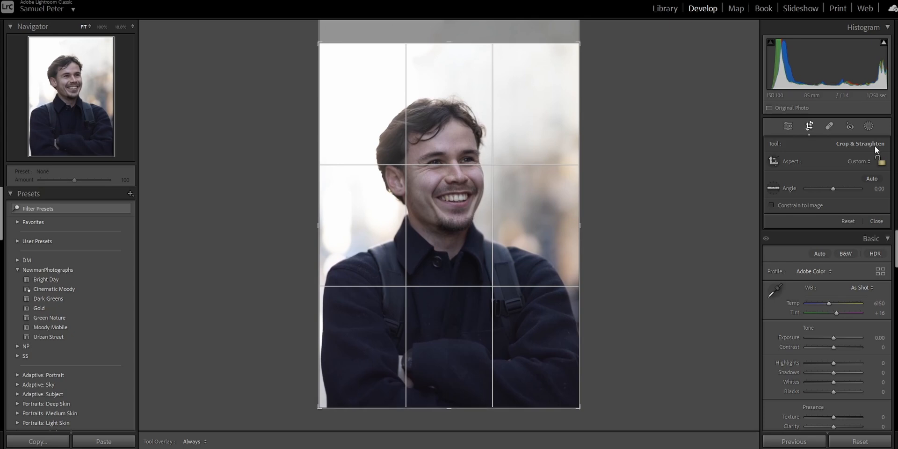
click(787, 128)
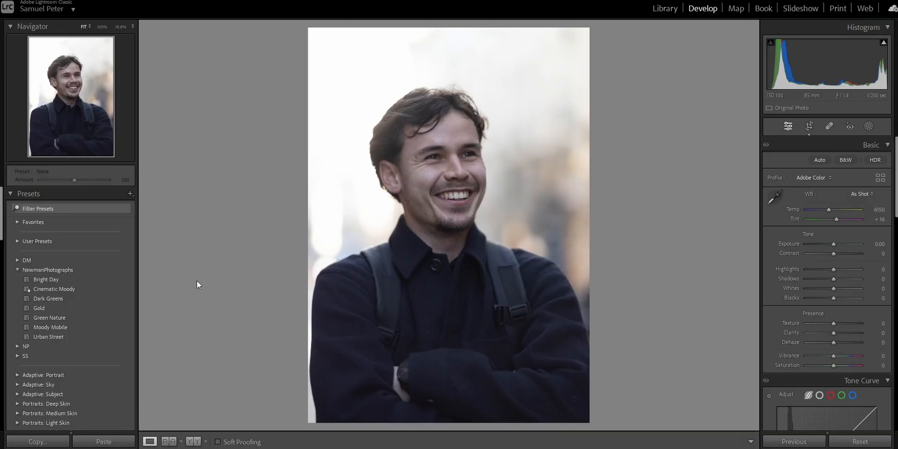
- Apply the Cinematic Moody preset to the portrait and compare before and after side by side
click(108, 289)
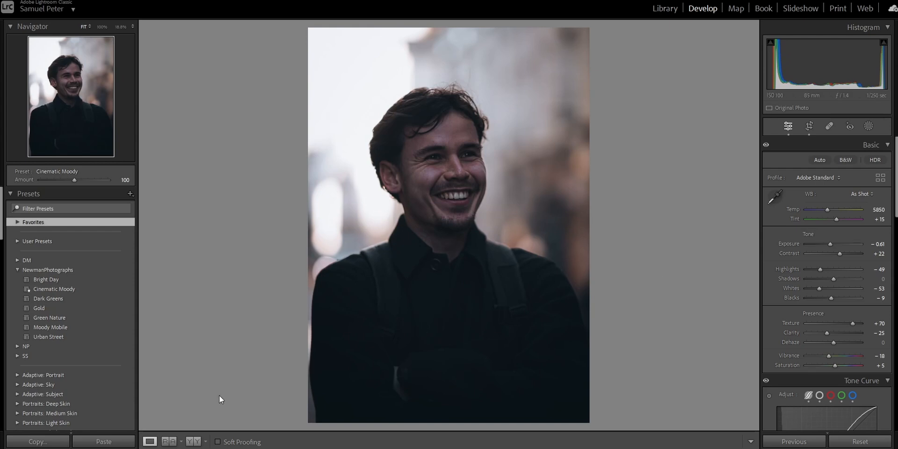
click(193, 441)
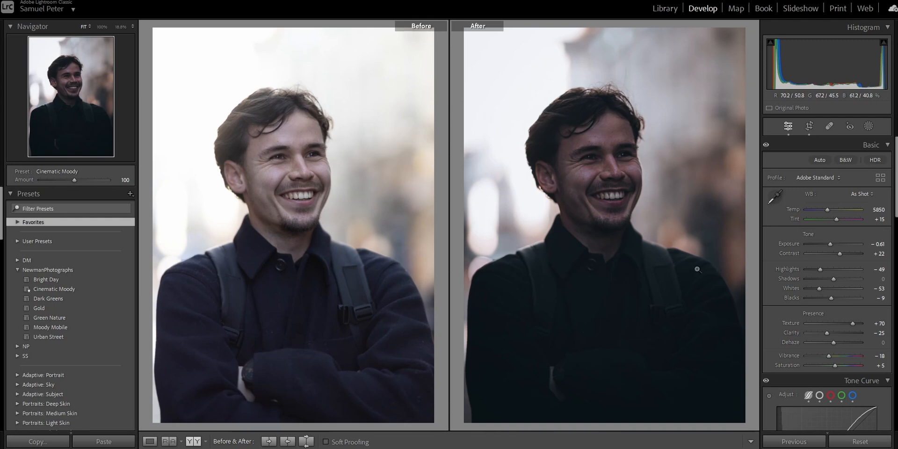
- Set Shadows to +86, Daylight white balance warmed to Temp 6474, Highlights to -74 and Whites to -61, and return to the single-photo view
drag(834, 279, 849, 279)
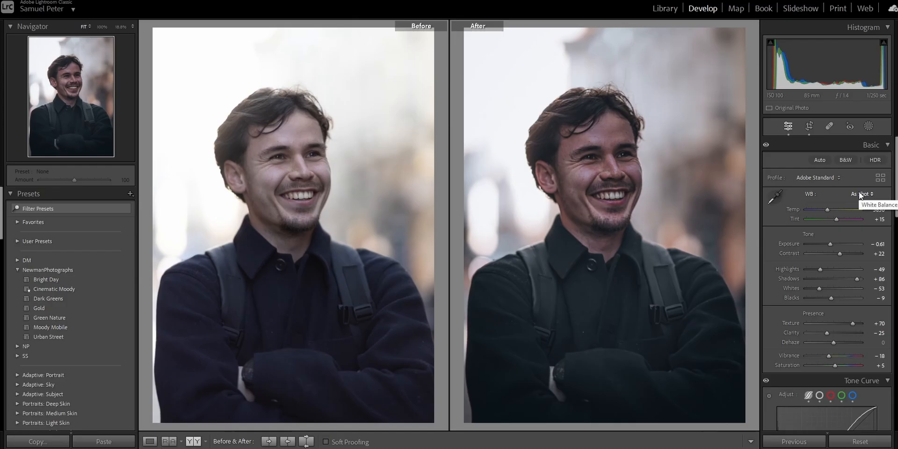
click(860, 195)
click(861, 228)
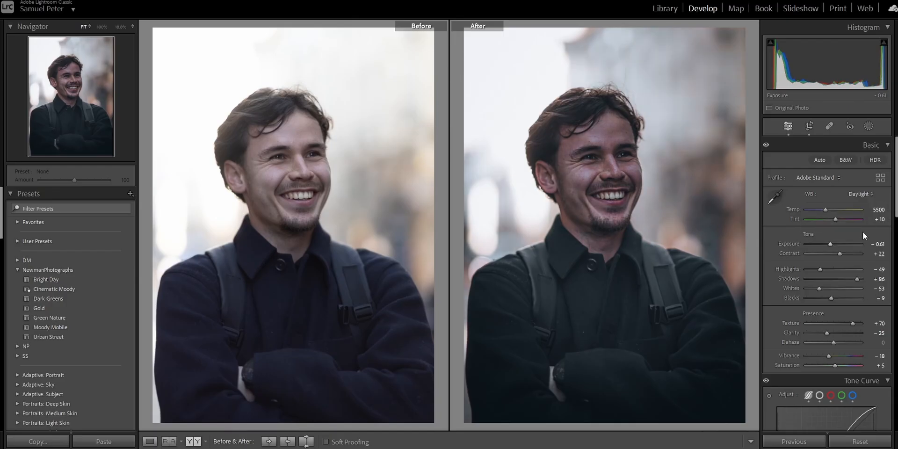
drag(827, 212, 833, 209)
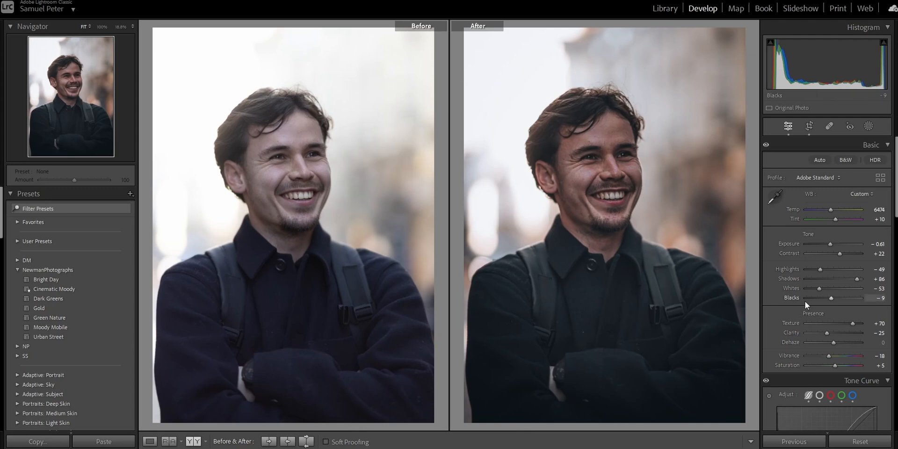
drag(820, 270, 814, 271)
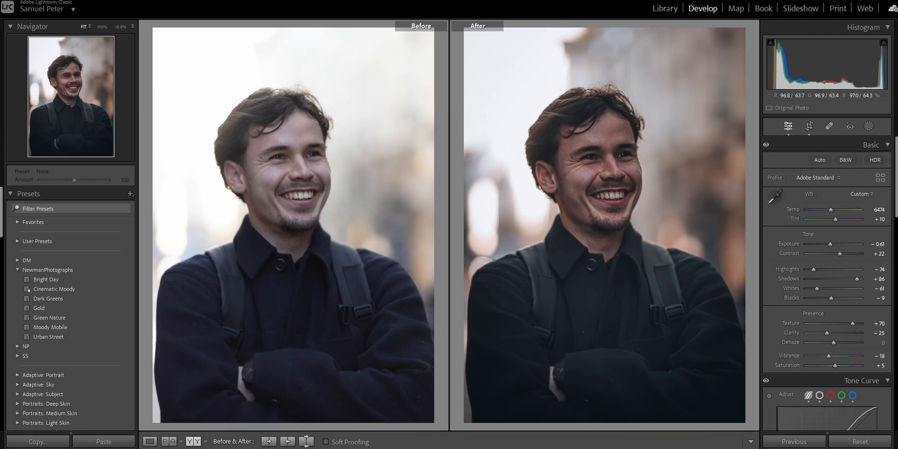
click(150, 443)
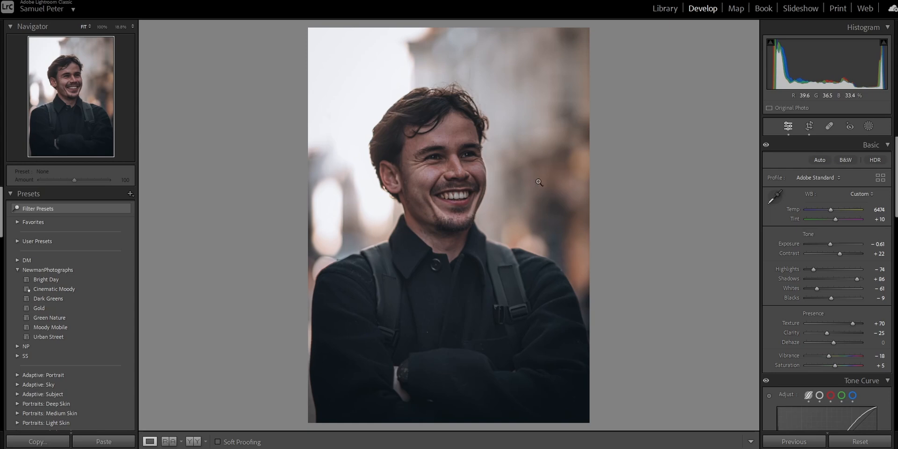
- Create a background mask and set its Exposure to -0.96 and Saturation to -21
key(shift+w)
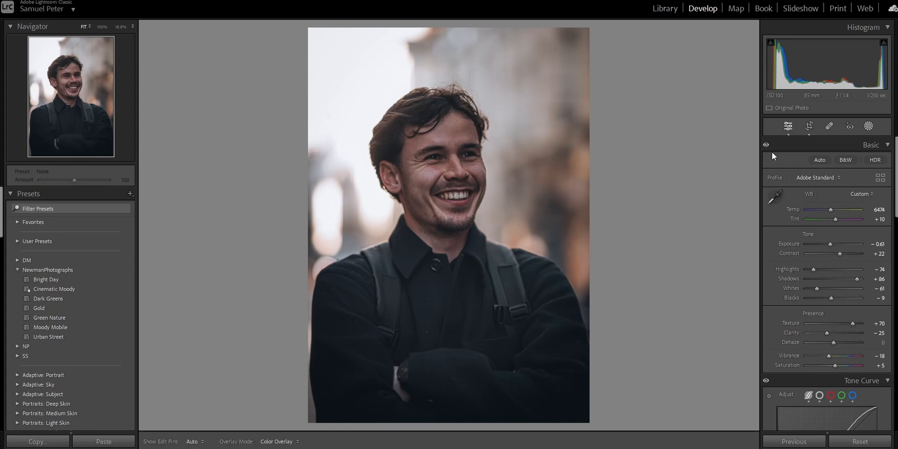
key(shift+w)
click(853, 161)
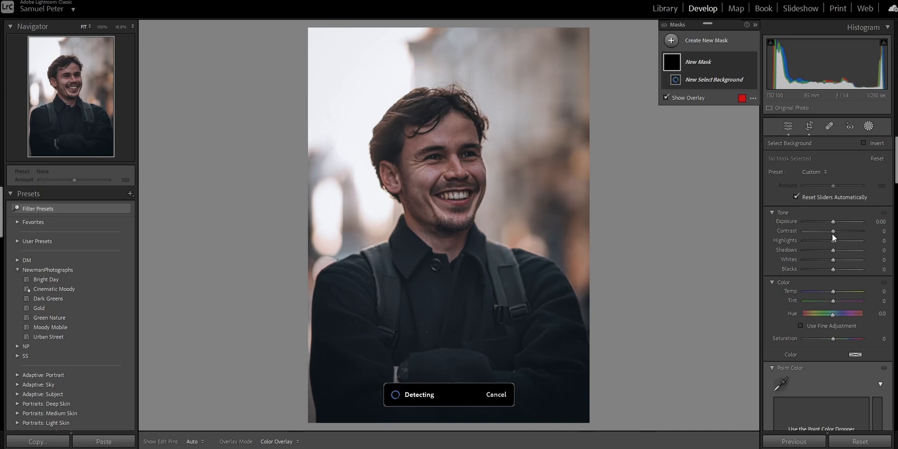
drag(835, 221, 827, 226)
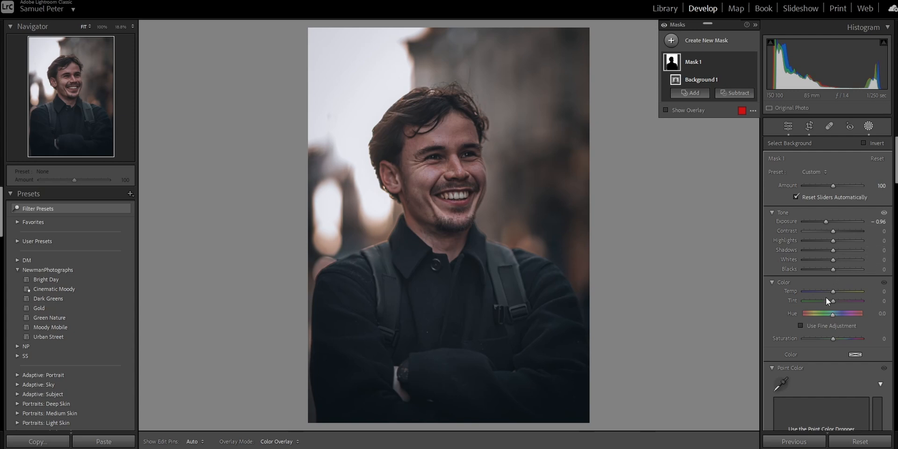
drag(830, 341, 825, 342)
- Add a radial gradient mask centred on the man's face and raise its Exposure to 0.56
click(701, 41)
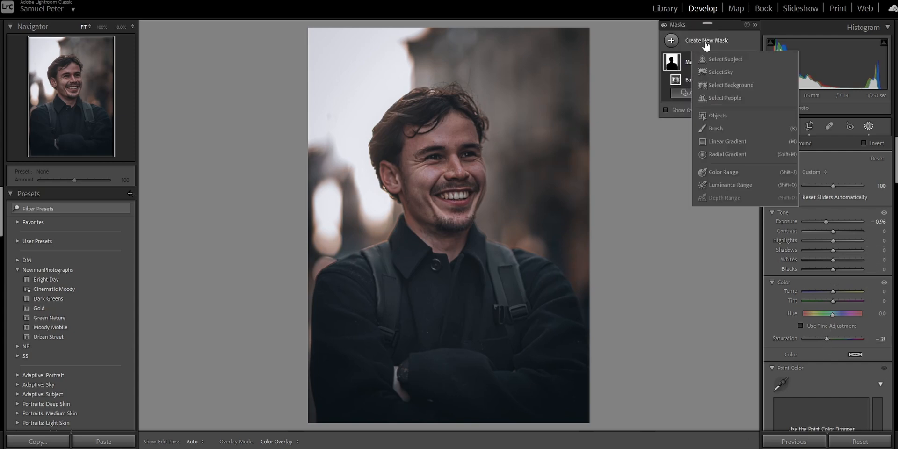
click(728, 154)
drag(447, 166, 572, 278)
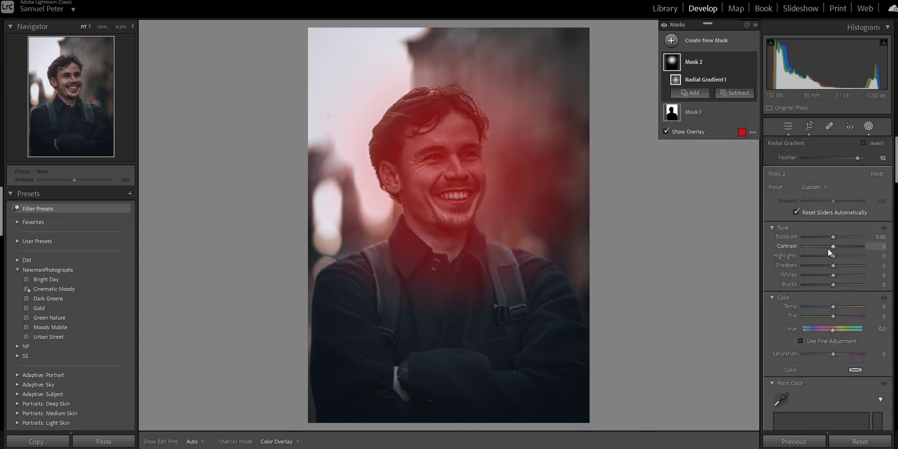
drag(836, 238, 838, 239)
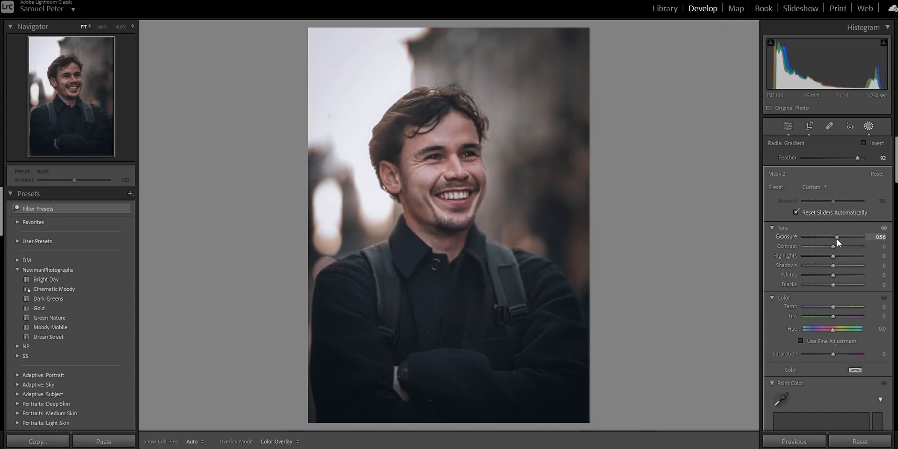
click(832, 268)
- Duplicate and invert the radial mask, set the copy's Exposure to -0.30 and lower its Blacks slightly
right_click(742, 61)
click(781, 91)
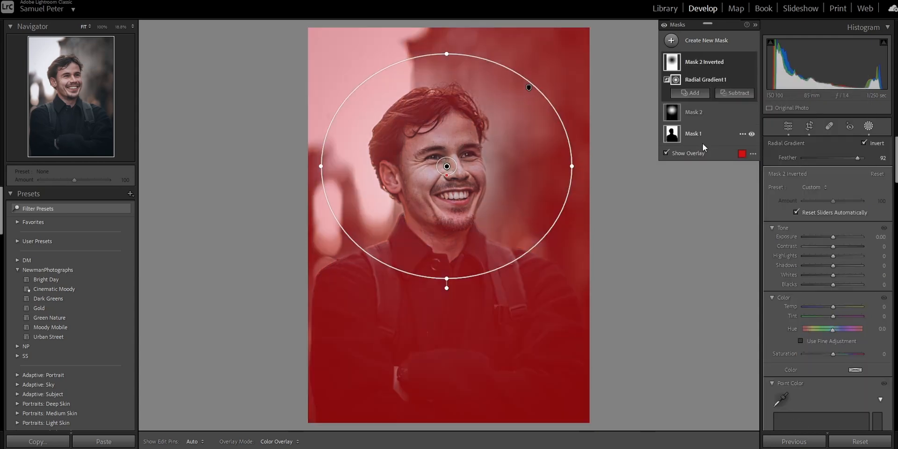
click(835, 237)
drag(833, 237, 833, 238)
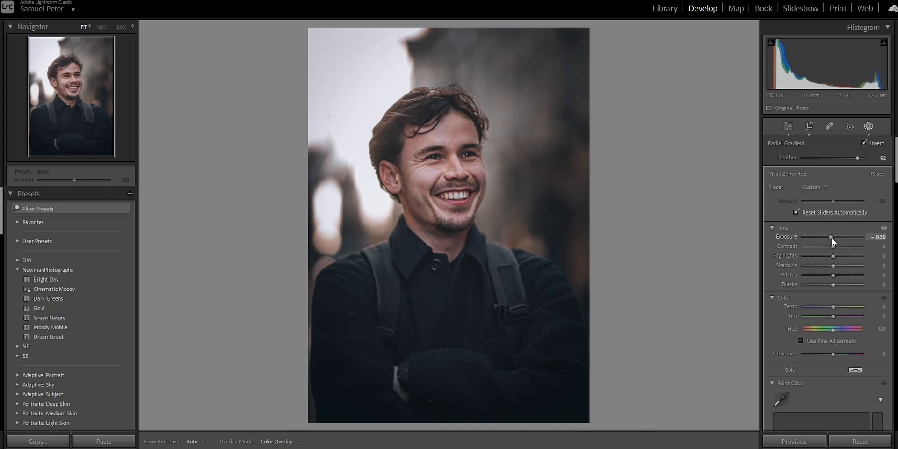
drag(832, 286, 829, 287)
- Warm the whole photo by setting the white balance Temp to 7000
click(788, 125)
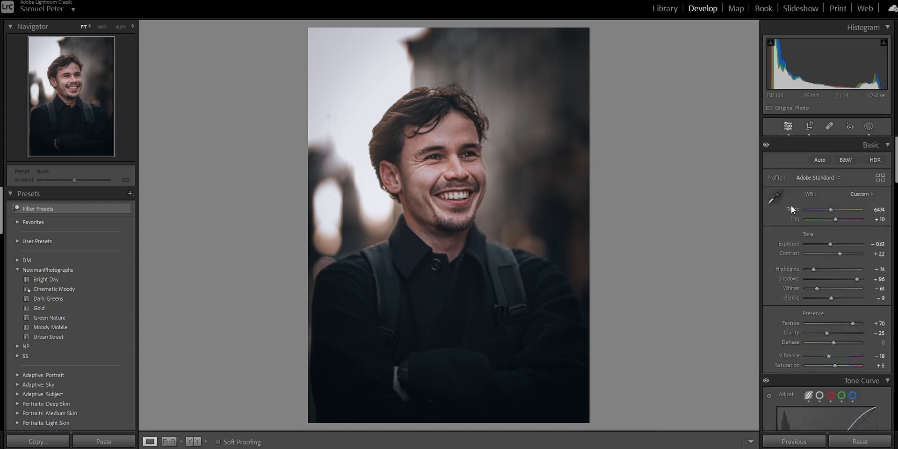
drag(829, 210, 832, 209)
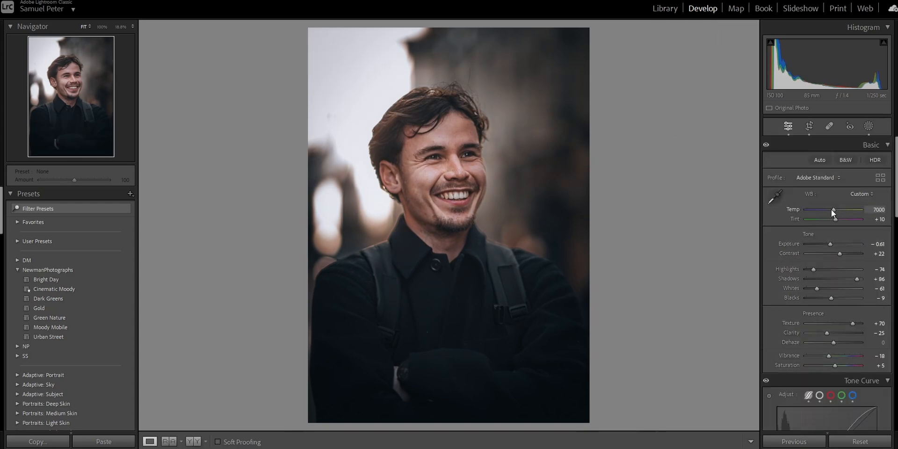
- Create one people mask covering the man's Facial Skin, Body Skin, Eye Sclera, Iris and Pupil, and Teeth
click(868, 125)
click(672, 40)
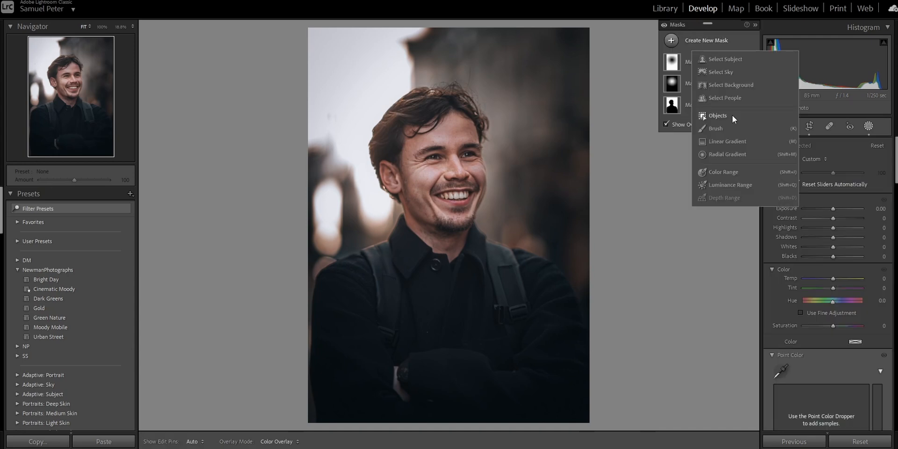
click(730, 100)
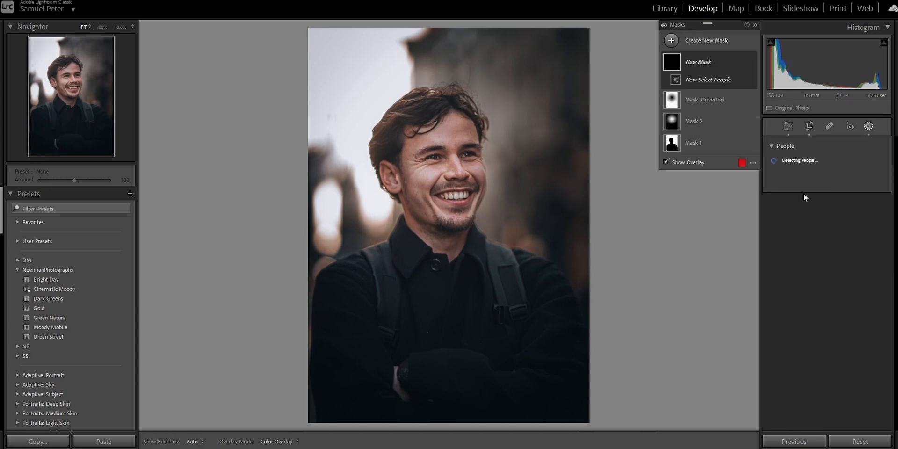
click(786, 233)
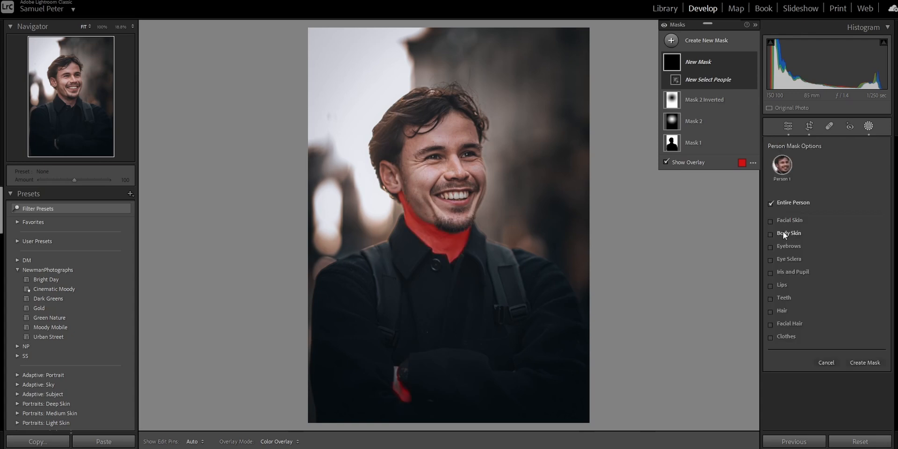
click(790, 221)
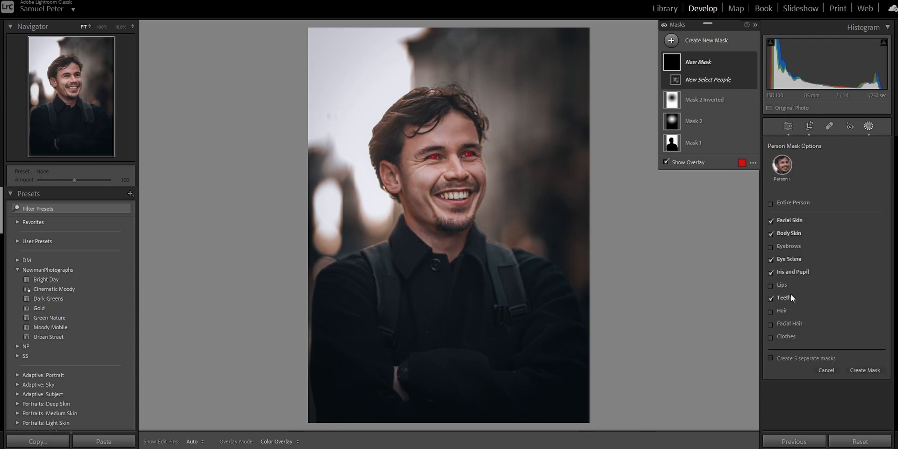
click(865, 371)
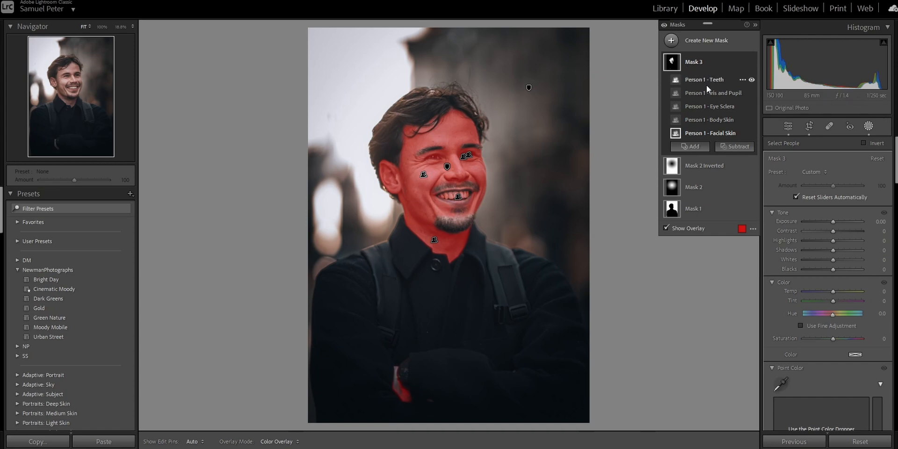
- Split the people mask so the teeth have their own mask and the iris, pupil and eye sclera share another
drag(701, 80, 717, 38)
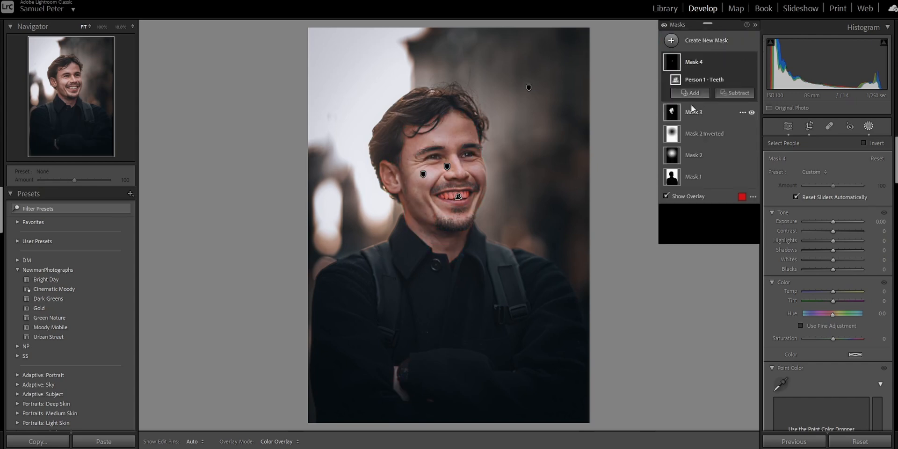
drag(708, 101, 708, 38)
click(689, 136)
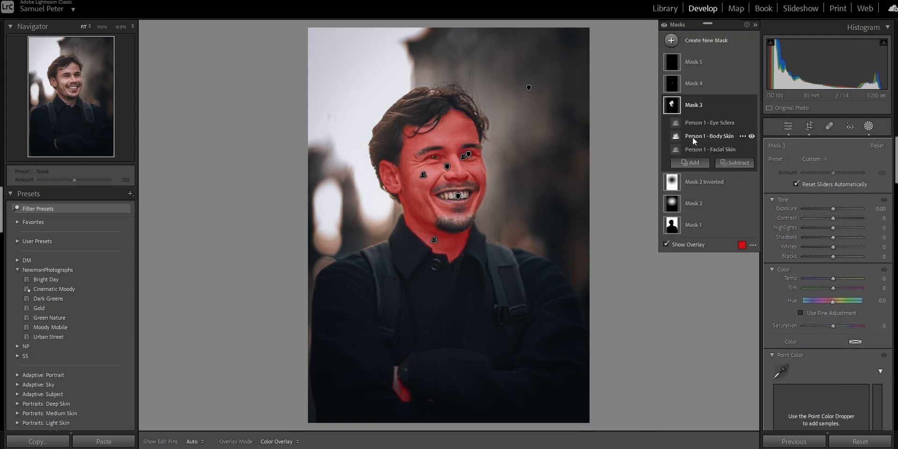
drag(718, 122, 698, 66)
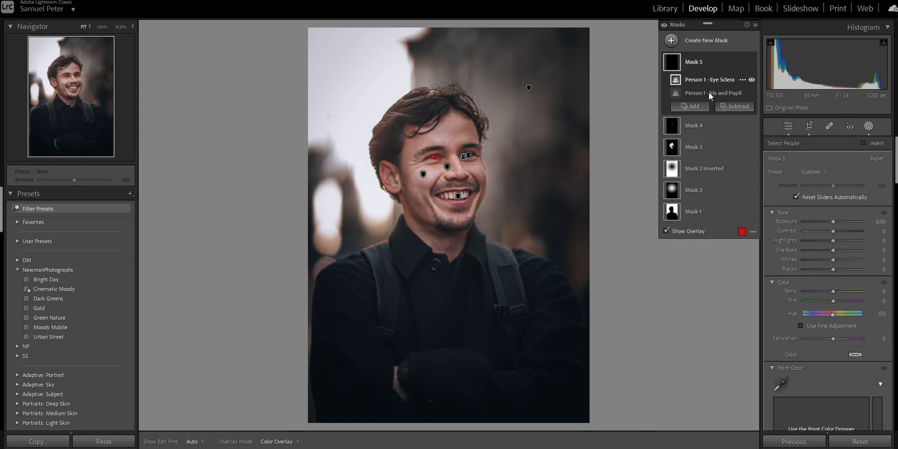
click(704, 153)
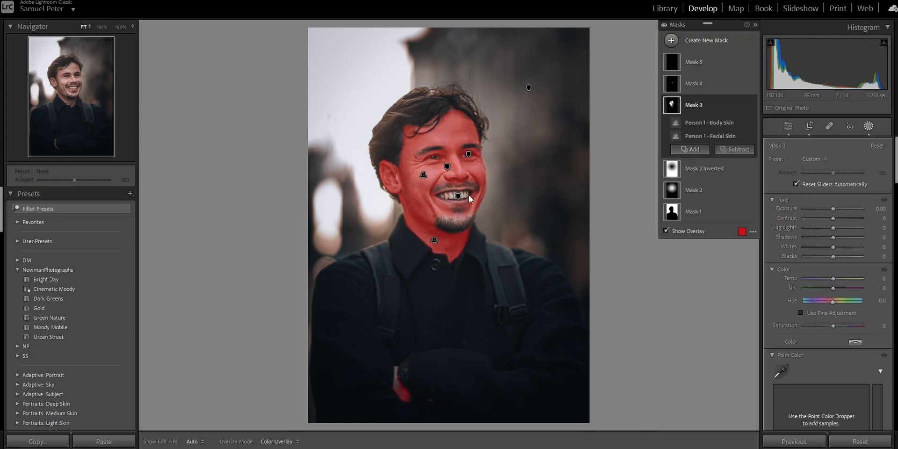
- Hide the mask overlay, zoom in on the face and select the facial and body skin mask for adjustment
click(680, 231)
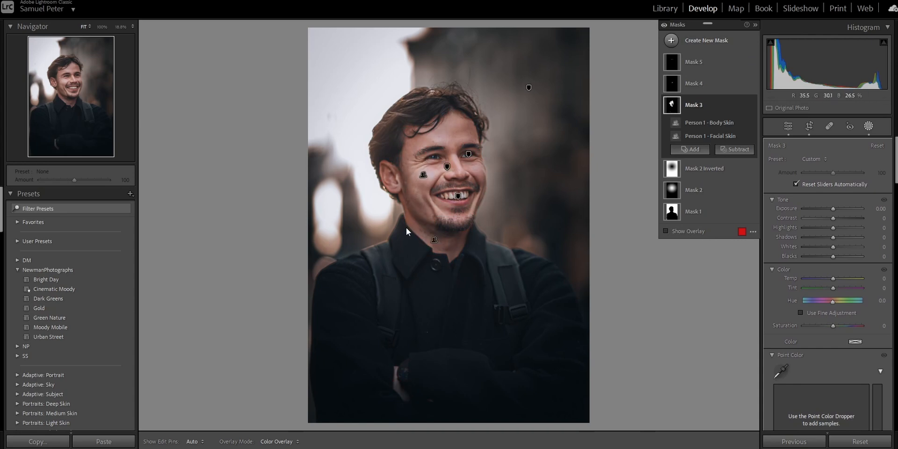
click(443, 196)
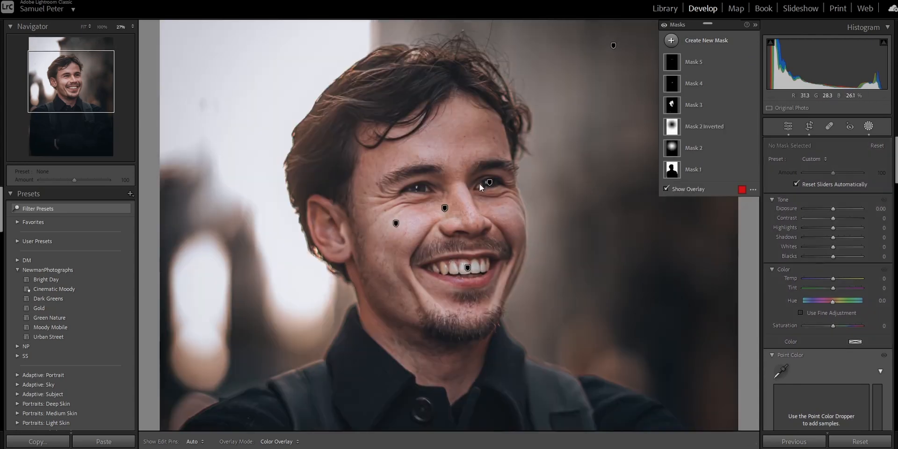
click(706, 107)
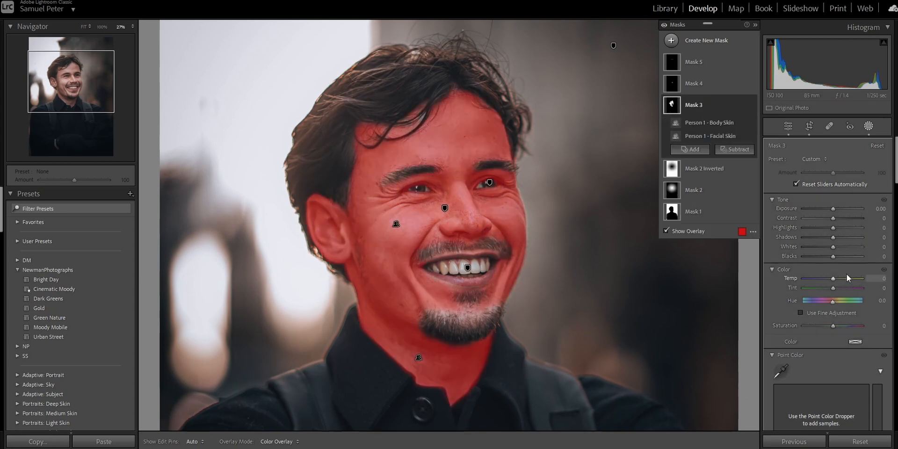
scroll(785, 273, down, 10)
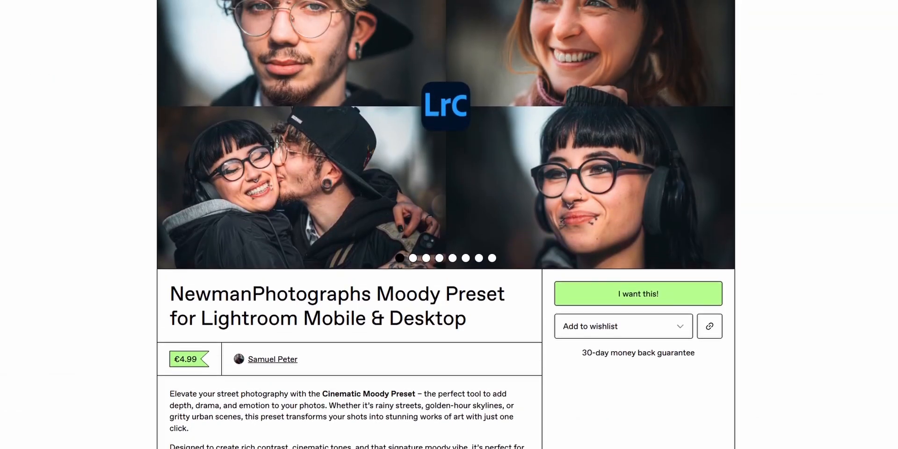
- Switch to the browser and look through the preview images on the NewmanPhotographs Moody Preset product page
scroll(446, 187, up, 2)
click(720, 191)
click(720, 191)
click(720, 191)
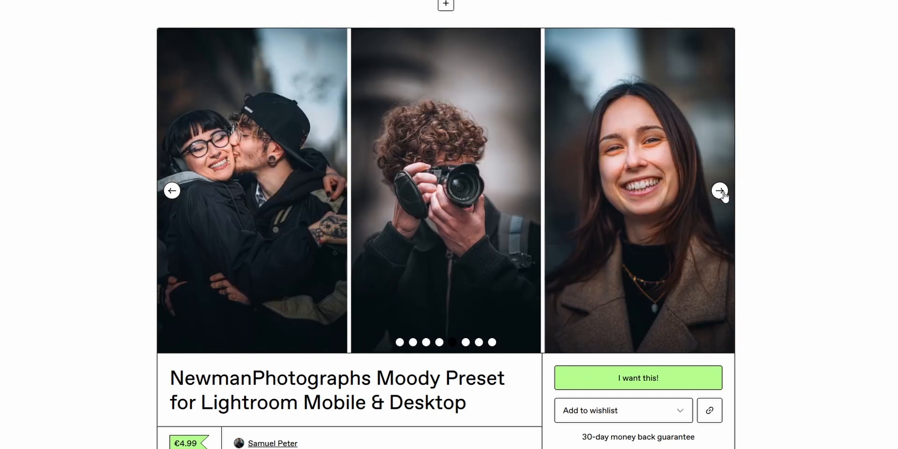
click(720, 190)
click(720, 191)
click(720, 191)
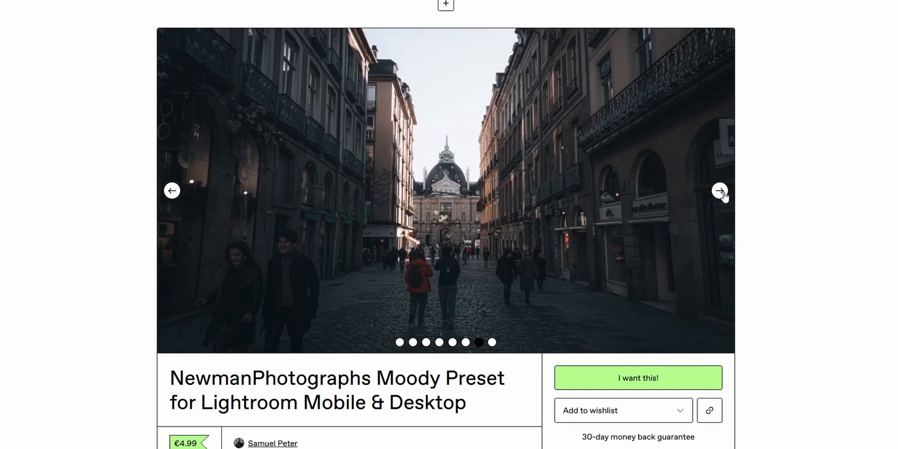
click(721, 191)
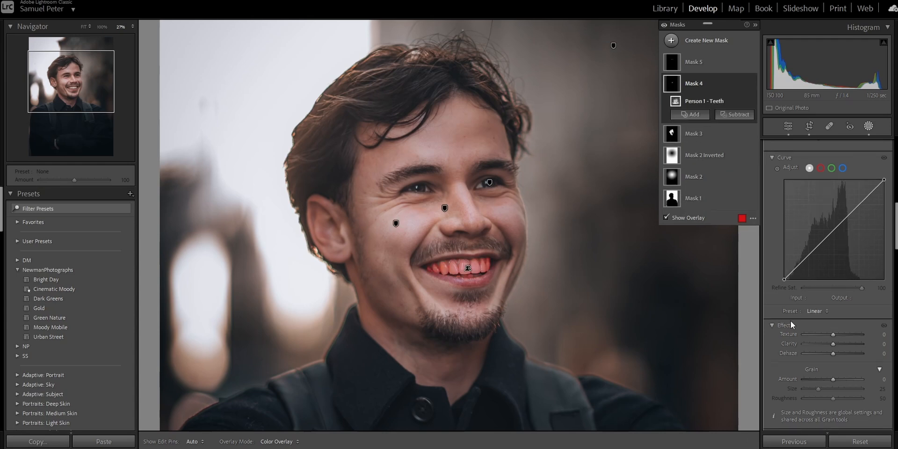
- Whiten the teeth through their mask with Saturation -40 and Whites 29, and reduce the mask's Amount to about 88
scroll(816, 349, down, 3)
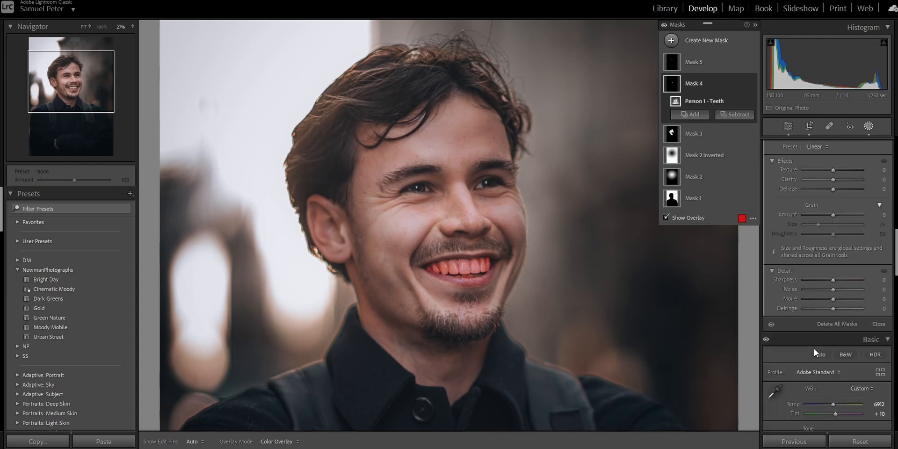
scroll(803, 307, up, 3)
scroll(804, 299, up, 6)
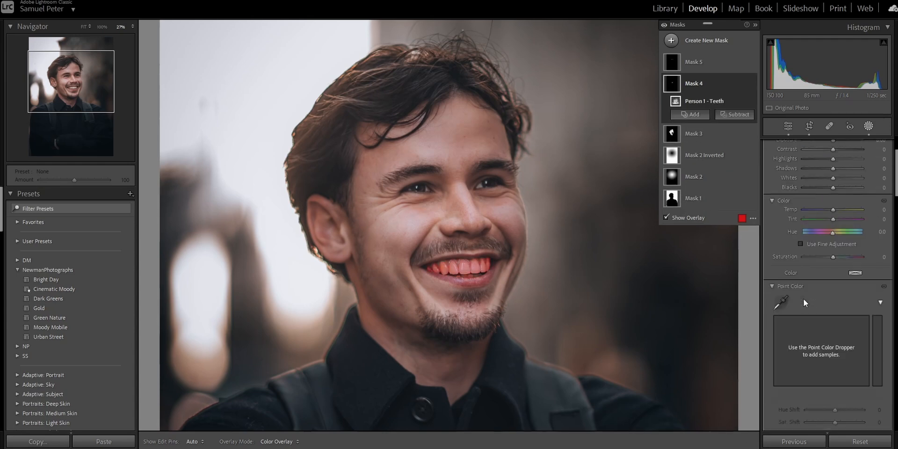
drag(833, 338, 820, 340)
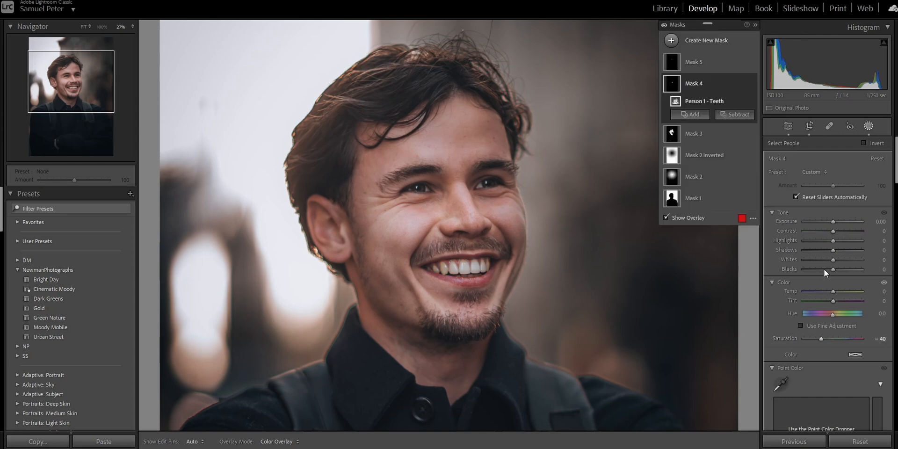
drag(833, 262, 841, 261)
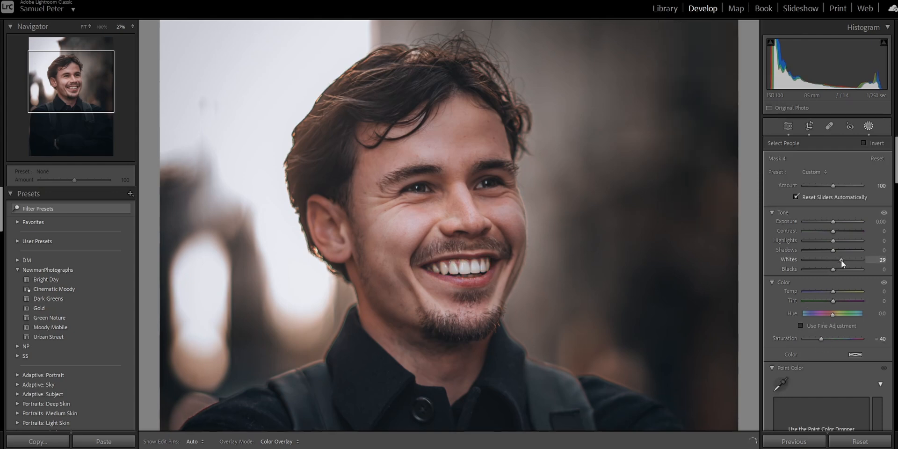
drag(833, 185, 833, 185)
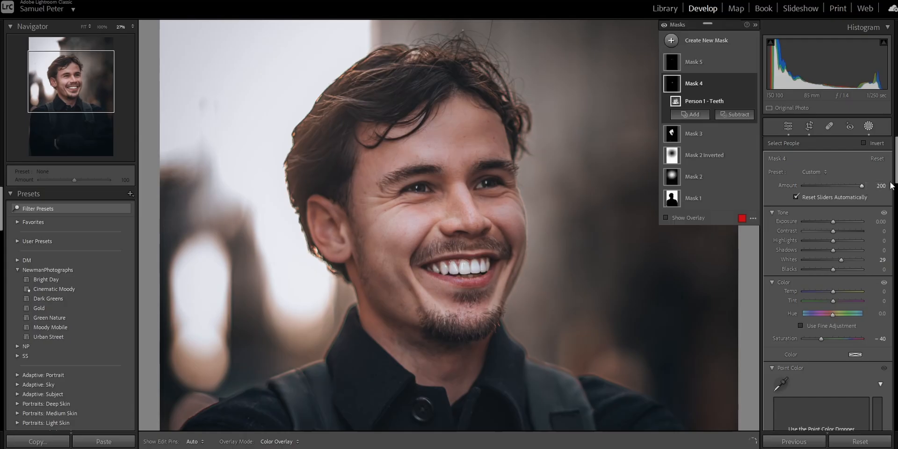
drag(860, 185, 829, 189)
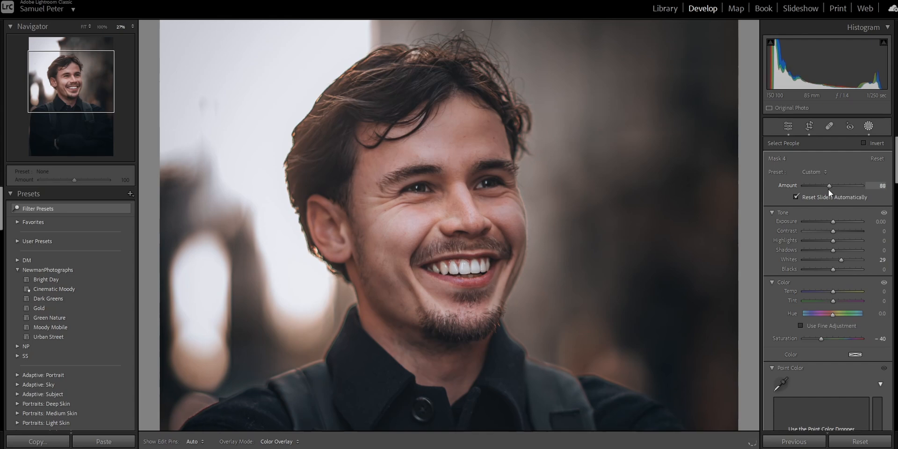
- Brighten the eyes through their mask with Shadows 100, Whites 16 and Texture 100, and reduce the mask's Amount to about 68
click(704, 67)
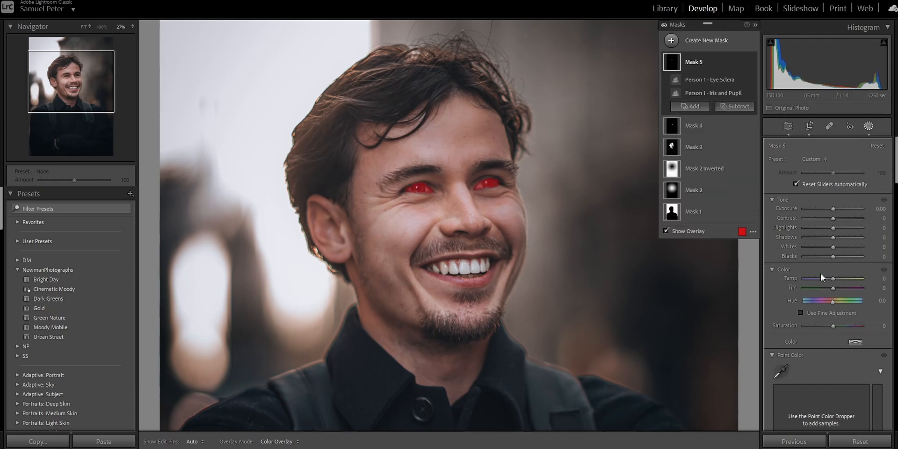
drag(832, 248, 865, 240)
scroll(784, 303, down, 8)
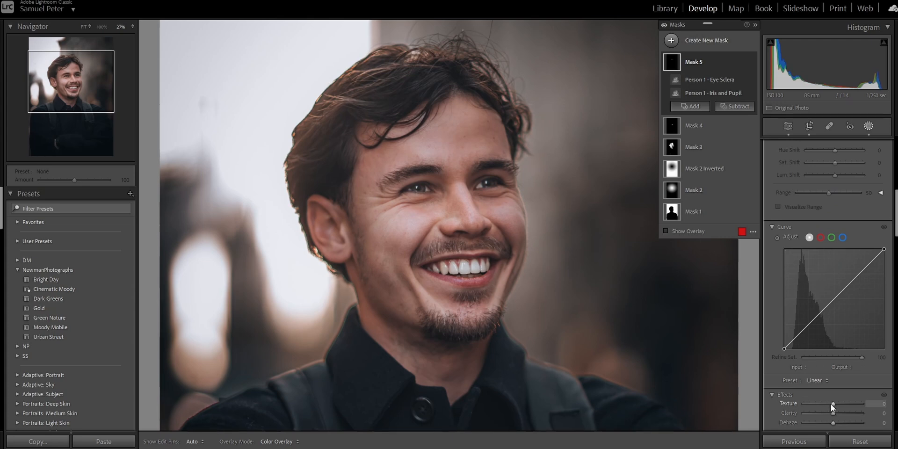
scroll(832, 405, down, 5)
drag(833, 239, 872, 237)
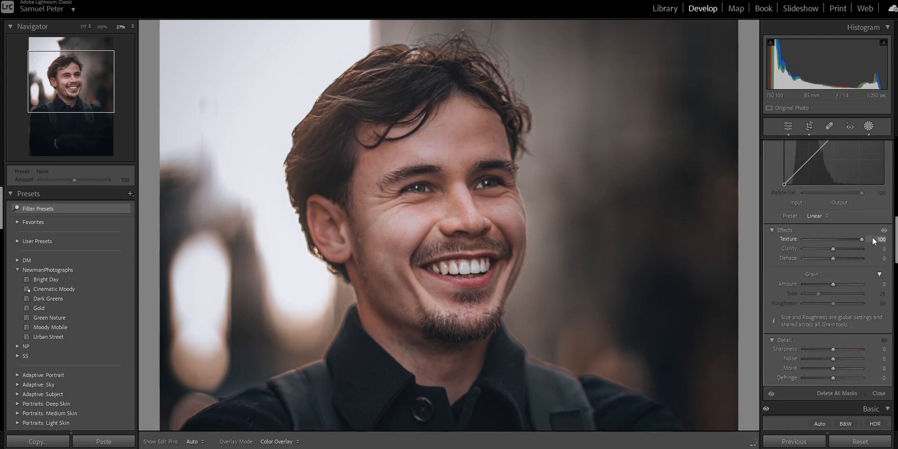
scroll(819, 282, up, 5)
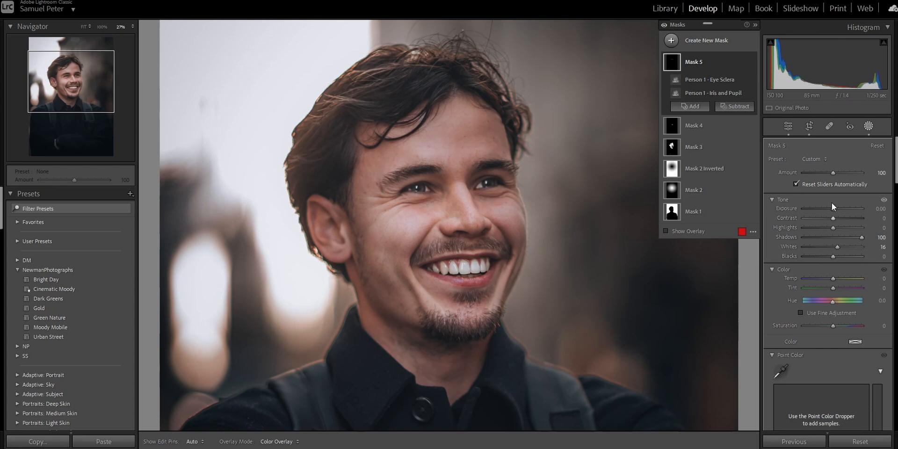
drag(833, 173, 824, 178)
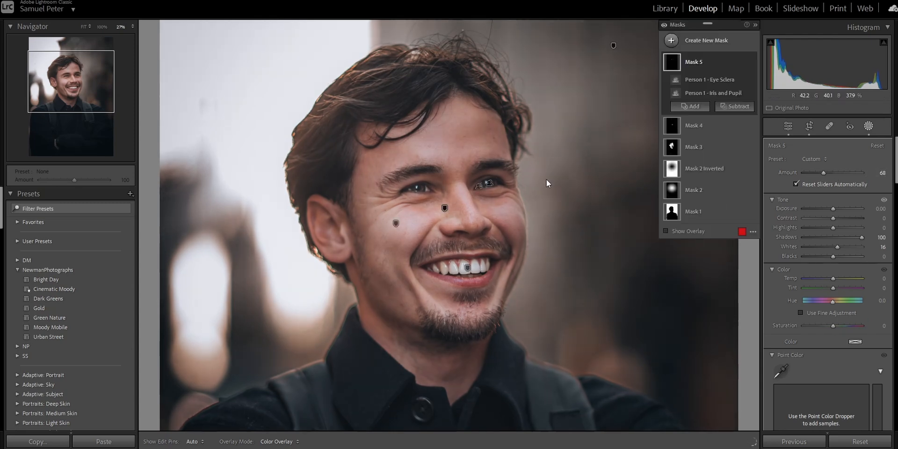
- Fit the whole photo in view and compare it with all masks hidden and shown
key(z)
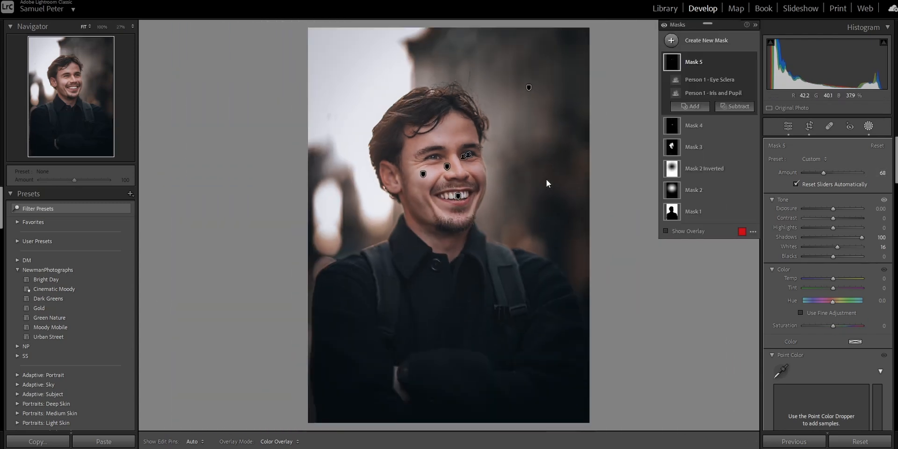
click(665, 25)
click(665, 25)
click(665, 25)
click(664, 25)
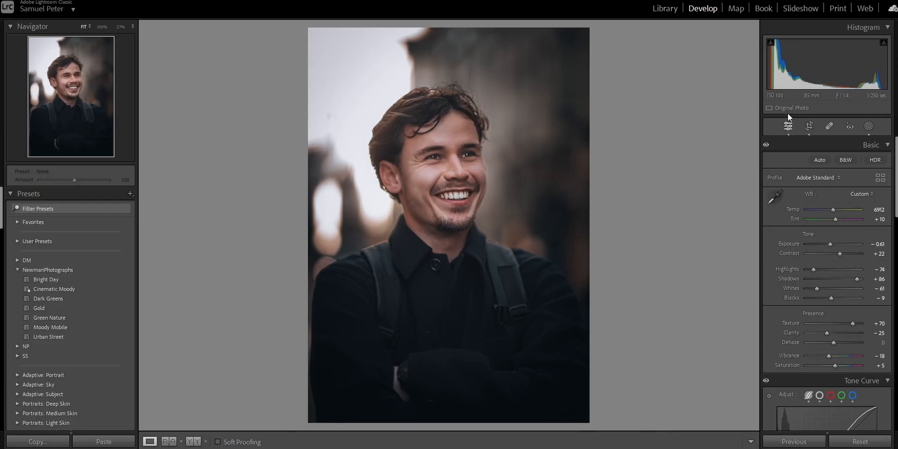
- Raise the Red saturation slightly in the Color Mixer's HSL adjustments
scroll(777, 249, down, 10)
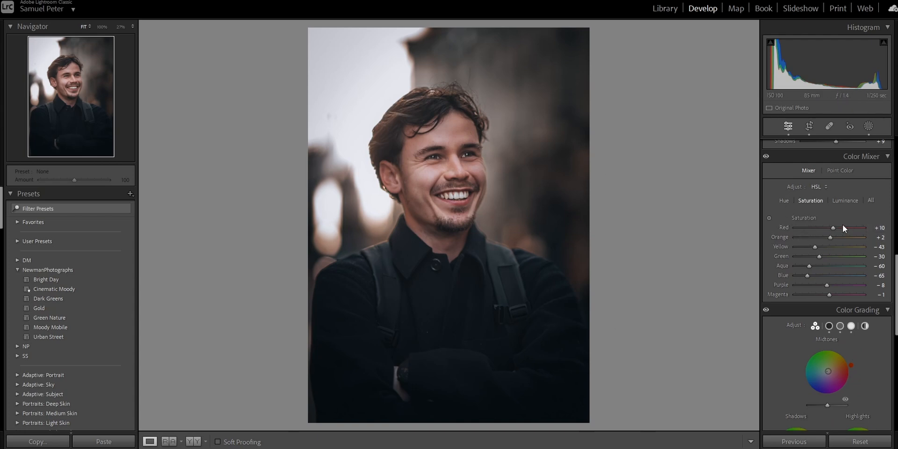
drag(836, 229, 840, 229)
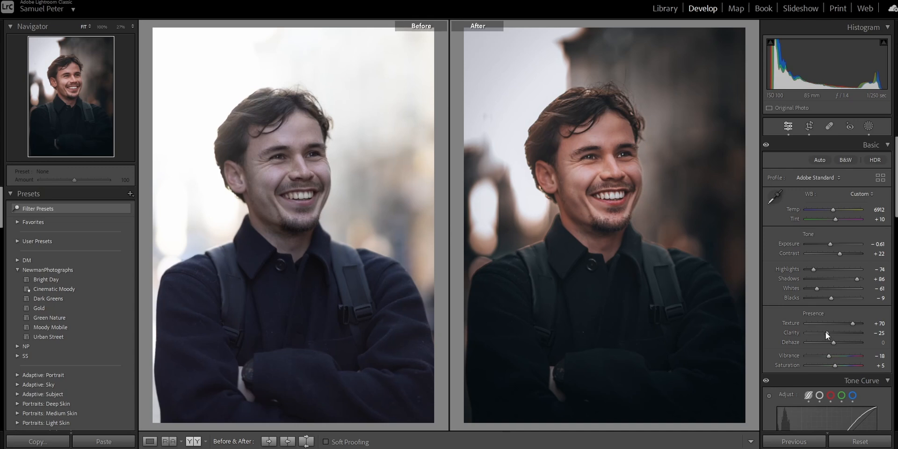
- Compare the man's face close up in the side-by-side before and after view, centring it in the frame
click(626, 158)
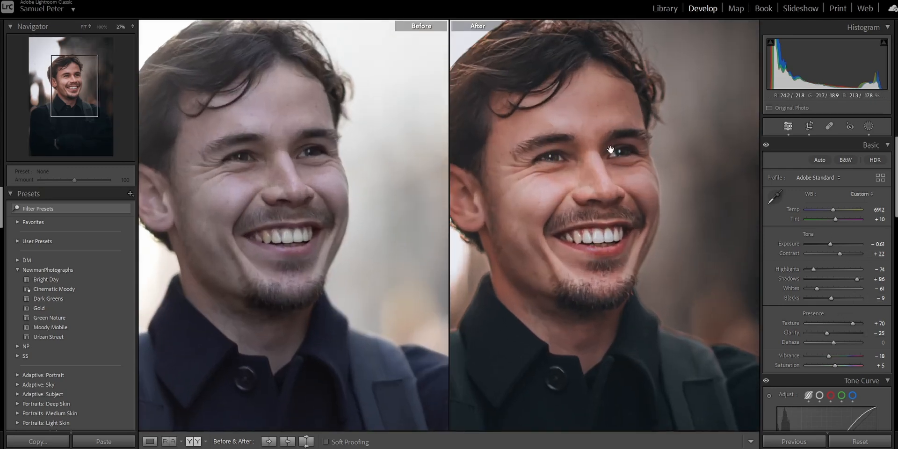
drag(544, 209, 579, 207)
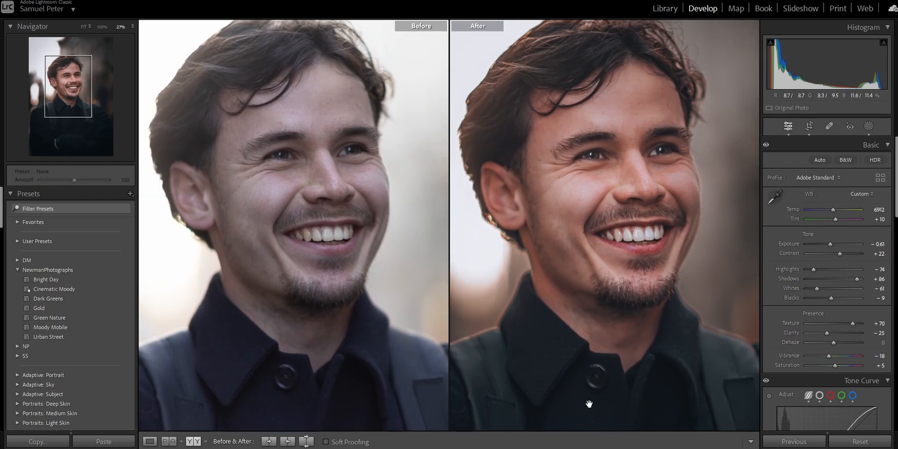
click(571, 208)
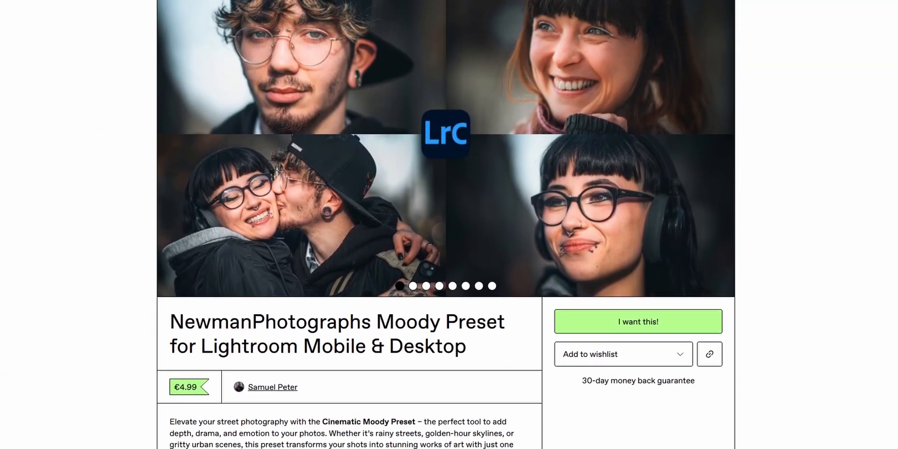
- Switch to the moody preset's product page in the browser and go through its sample photos
scroll(446, 225, up, 1)
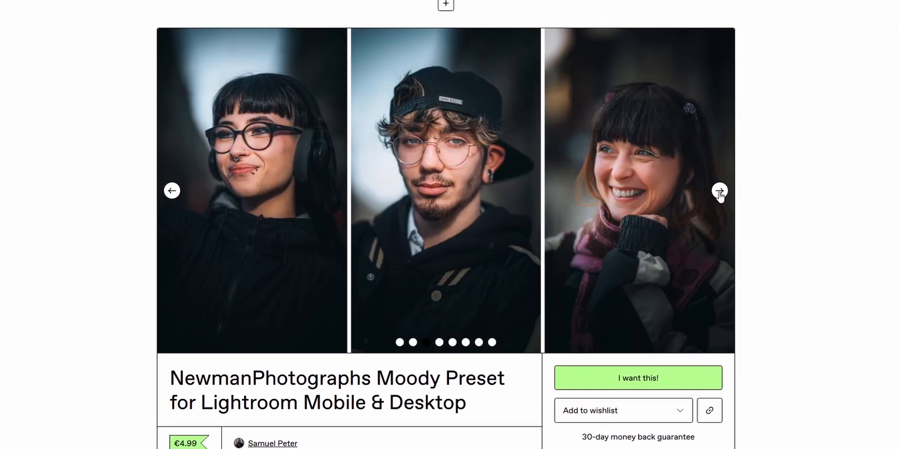
click(723, 194)
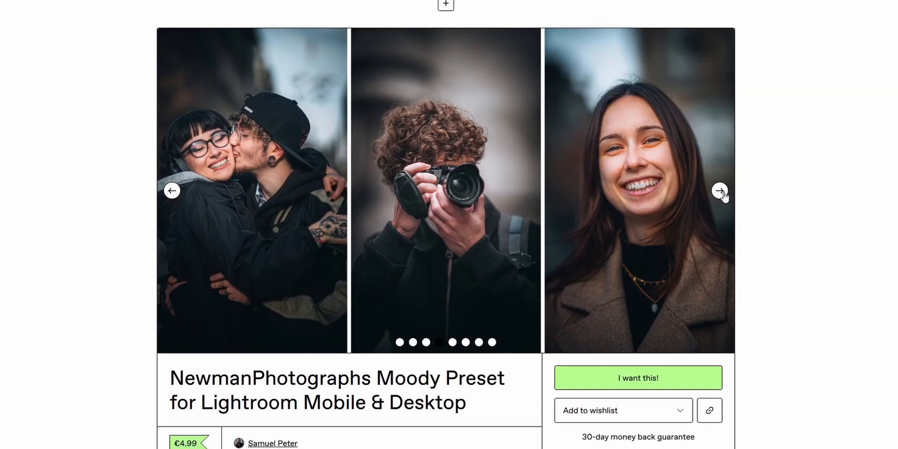
click(723, 194)
click(723, 193)
click(723, 194)
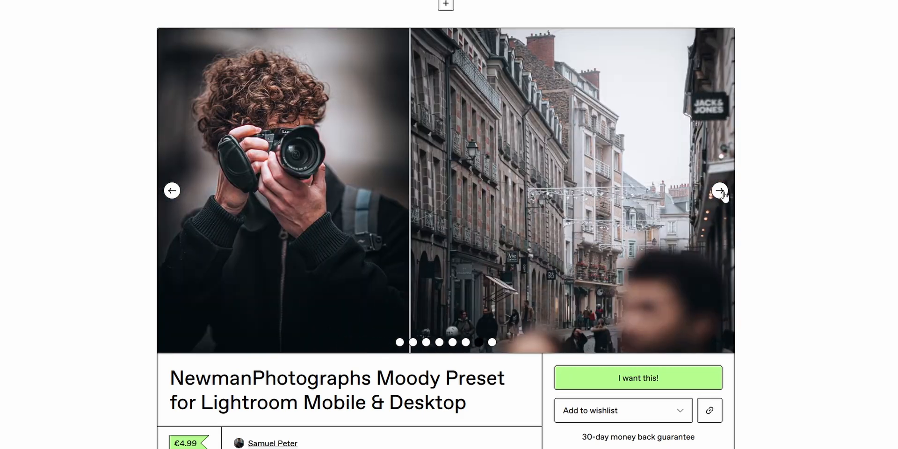